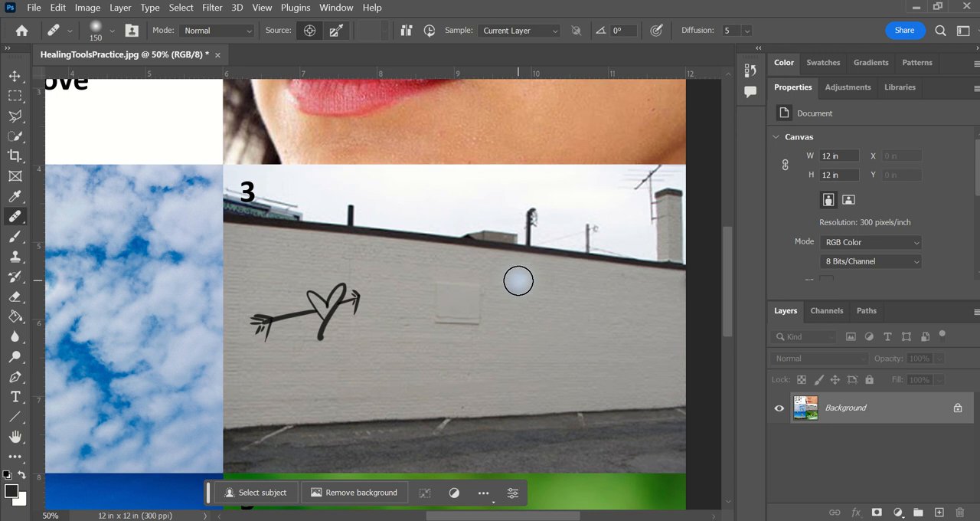
# Step: Remove the heart-and-arrow graffiti from the wall in image 3 with the Patch tool, using clean wall just below it as the source, and deselect
pyautogui.rightClick(9, 220)
pyautogui.click(66, 245)
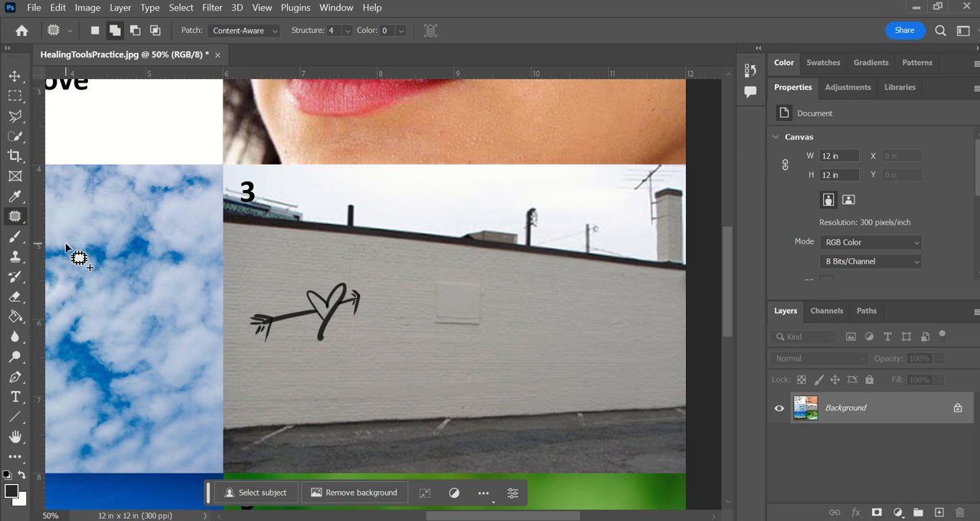
pyautogui.moveTo(272, 311)
pyautogui.mouseDown()
pyautogui.moveTo(304, 307)
pyautogui.moveTo(304, 280)
pyautogui.moveTo(343, 274)
pyautogui.moveTo(363, 299)
pyautogui.moveTo(362, 318)
pyautogui.moveTo(346, 316)
pyautogui.moveTo(316, 351)
pyautogui.moveTo(305, 324)
pyautogui.moveTo(263, 345)
pyautogui.moveTo(248, 339)
pyautogui.moveTo(242, 311)
pyautogui.moveTo(269, 312)
pyautogui.mouseUp()
pyautogui.moveTo(324, 333); pyautogui.dragTo(368, 348)
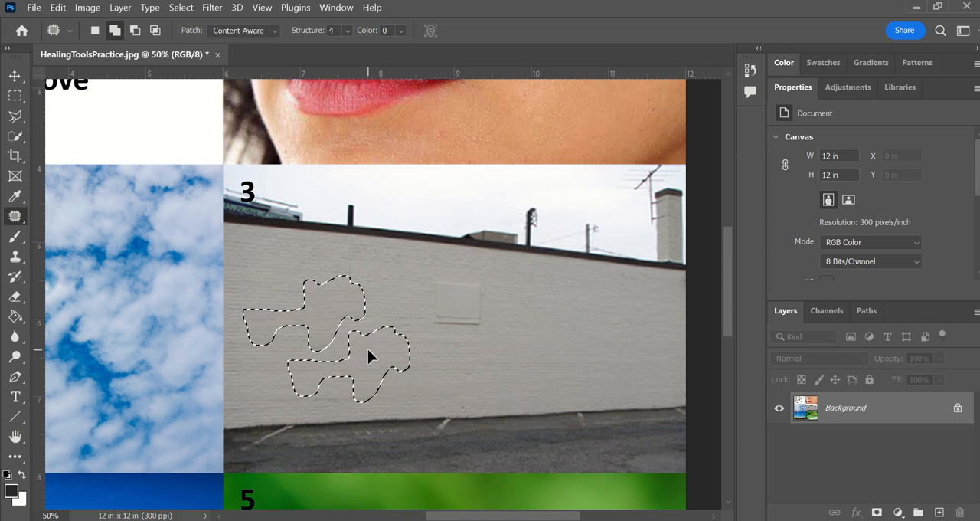
pyautogui.moveTo(367, 348)
pyautogui.mouseDown()
pyautogui.moveTo(633, 326)
pyautogui.moveTo(636, 305)
pyautogui.moveTo(637, 324)
pyautogui.moveTo(604, 336)
pyautogui.moveTo(367, 373)
pyautogui.moveTo(361, 353)
pyautogui.mouseUp()
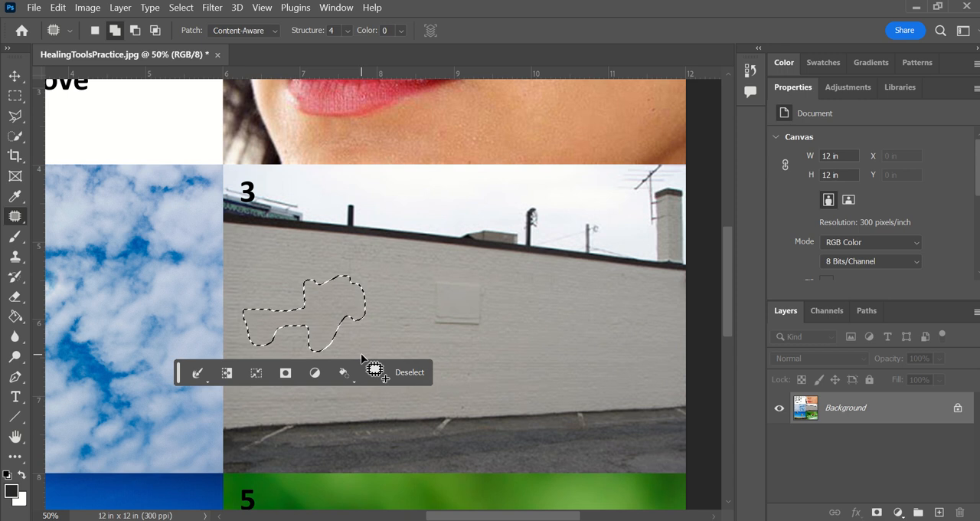
pyautogui.click(410, 372)
# Step: Outline the upper-left hot air balloon in image 4 with the Content-Aware Move tool
pyautogui.hscroll(1, 237, 357)
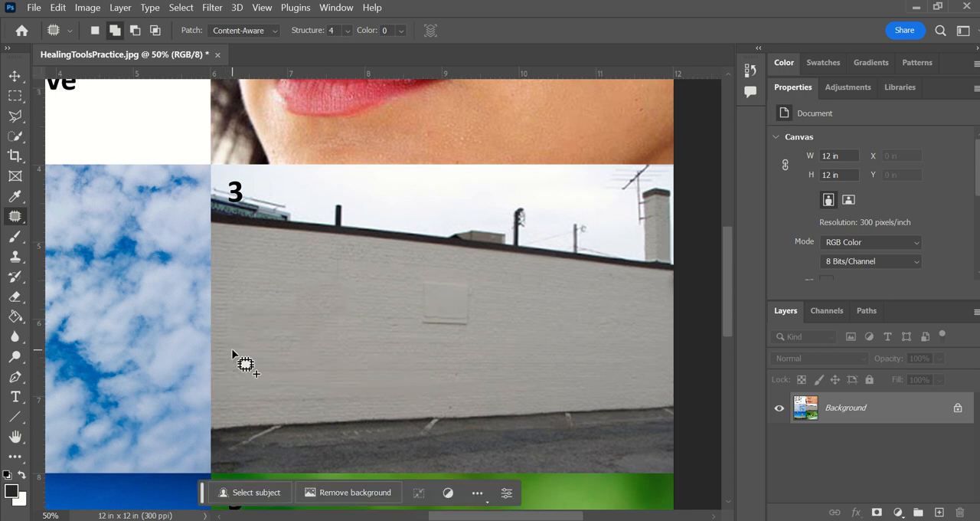
pyautogui.hscroll(-3, 237, 357)
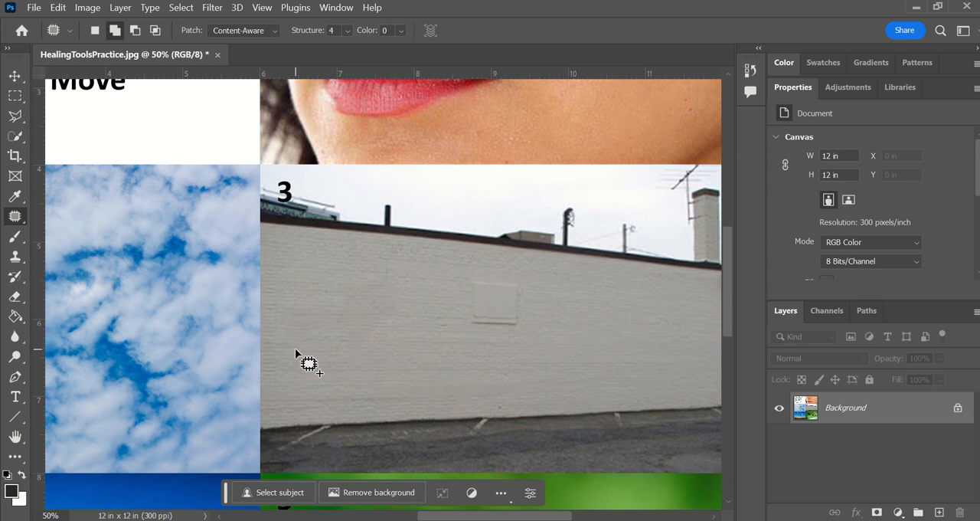
pyautogui.hscroll(-10, 296, 351)
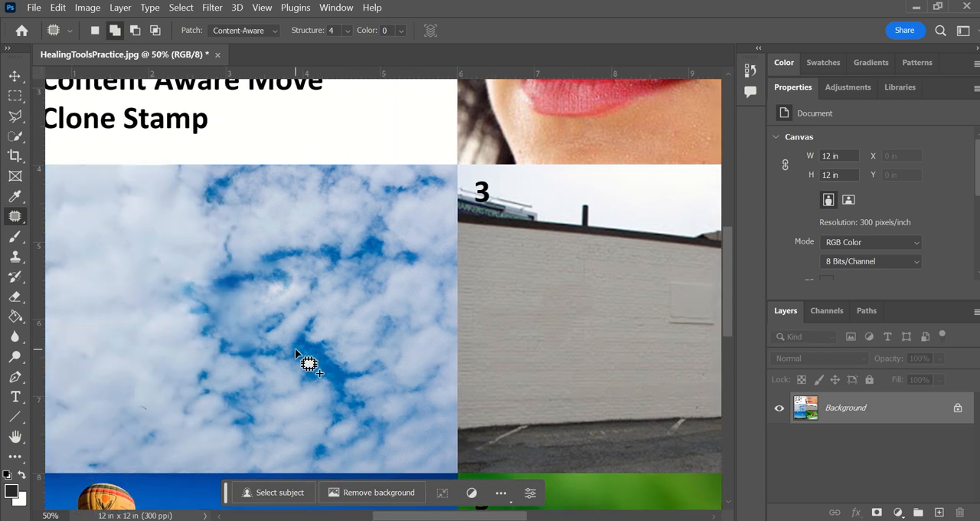
pyautogui.hscroll(-2, 296, 353)
pyautogui.scroll(3, 297, 353)
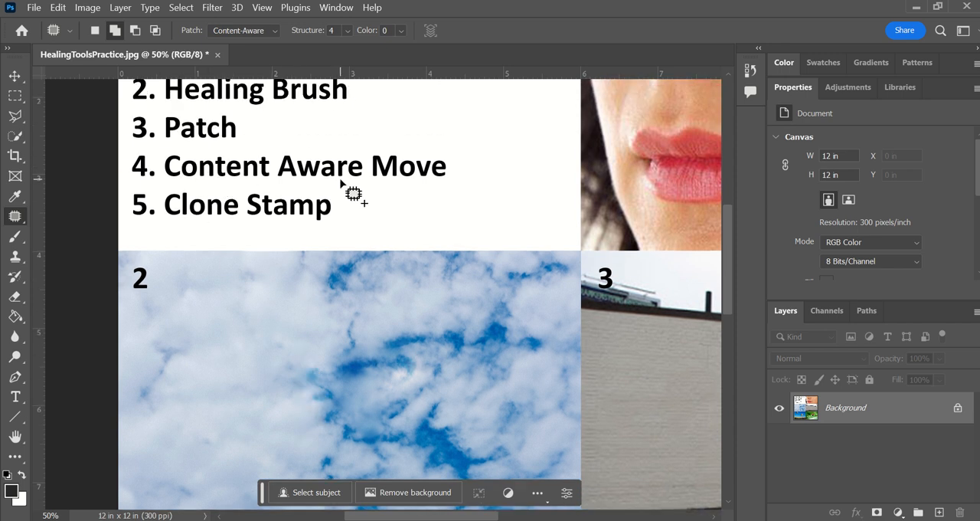
pyautogui.scroll(-1, 334, 196)
pyautogui.scroll(-12, 334, 196)
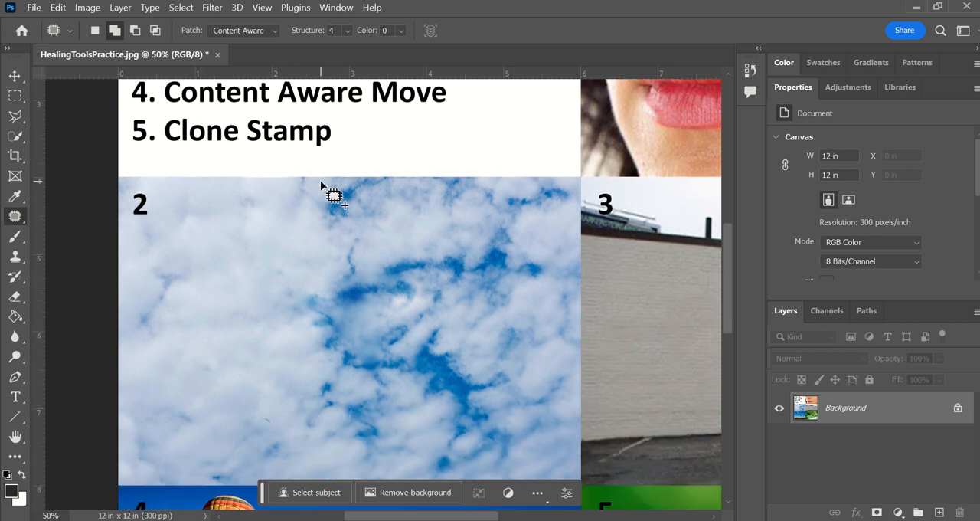
pyautogui.scroll(-2, 334, 196)
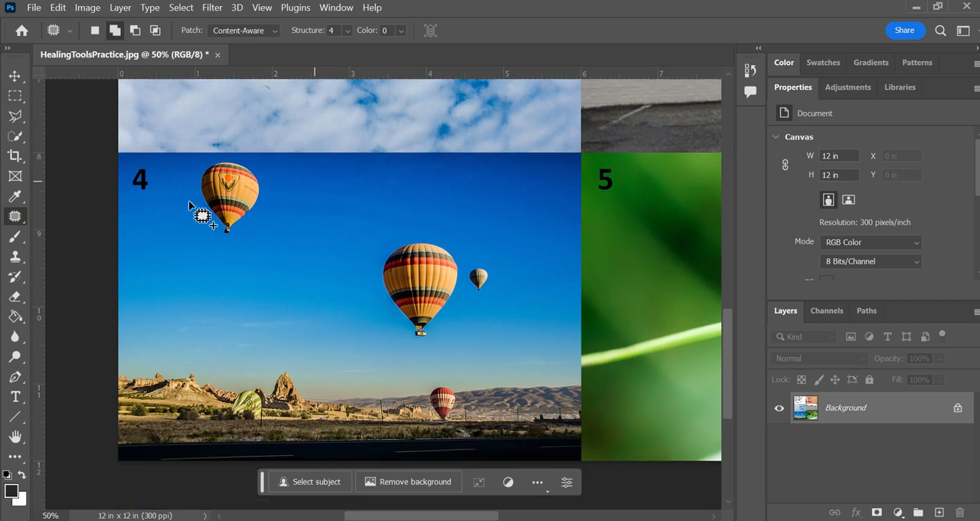
pyautogui.rightClick(12, 219)
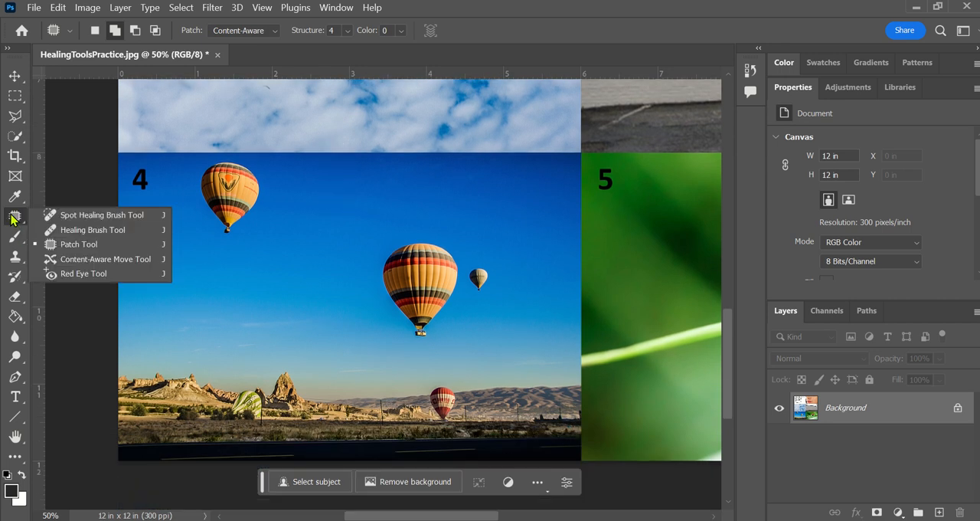
pyautogui.click(81, 261)
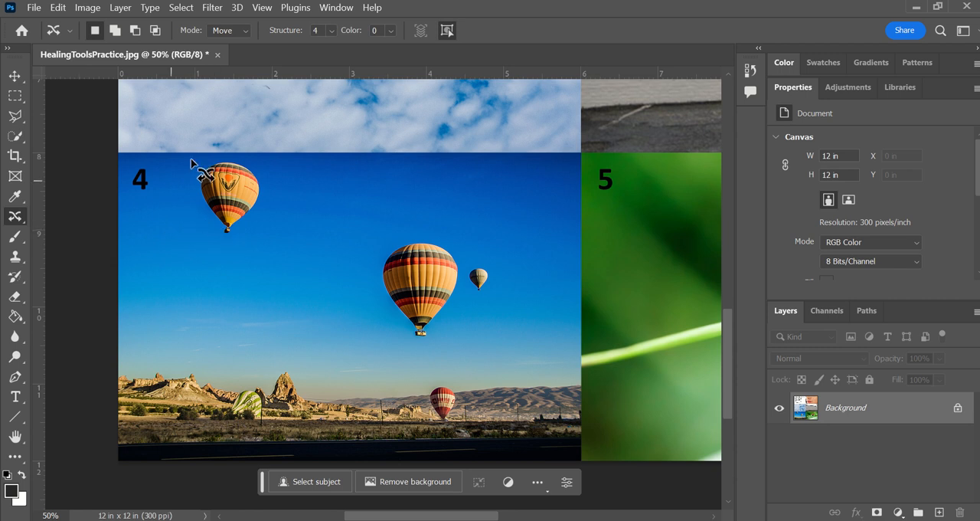
pyautogui.moveTo(228, 238)
pyautogui.mouseDown()
pyautogui.moveTo(197, 207)
pyautogui.moveTo(188, 171)
pyautogui.moveTo(247, 156)
pyautogui.moveTo(264, 201)
pyautogui.moveTo(233, 236)
pyautogui.moveTo(217, 232)
pyautogui.mouseUp()
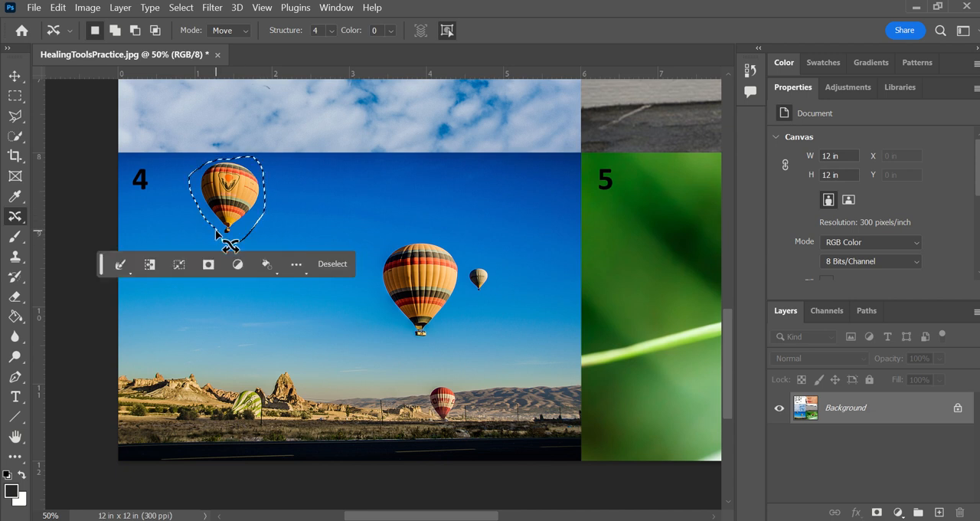
# Step: Move the selected balloon to the upper-right sky of image 4, scale it down slightly, commit the transformation and deselect
pyautogui.moveTo(257, 201)
pyautogui.mouseDown()
pyautogui.moveTo(297, 223)
pyautogui.moveTo(477, 231)
pyautogui.moveTo(529, 214)
pyautogui.mouseUp()
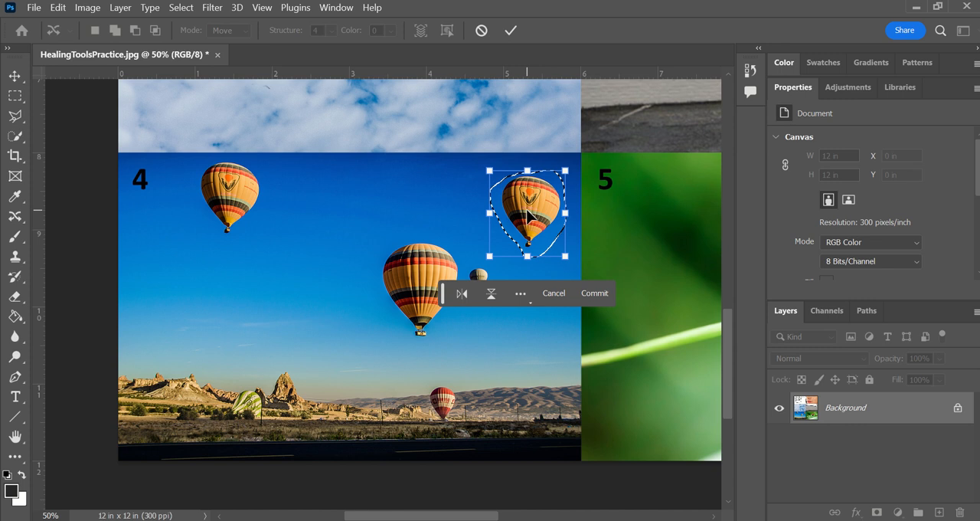
pyautogui.moveTo(490, 171); pyautogui.dragTo(515, 181)
pyautogui.moveTo(570, 258)
pyautogui.mouseDown()
pyautogui.moveTo(563, 252)
pyautogui.moveTo(563, 269)
pyautogui.mouseUp()
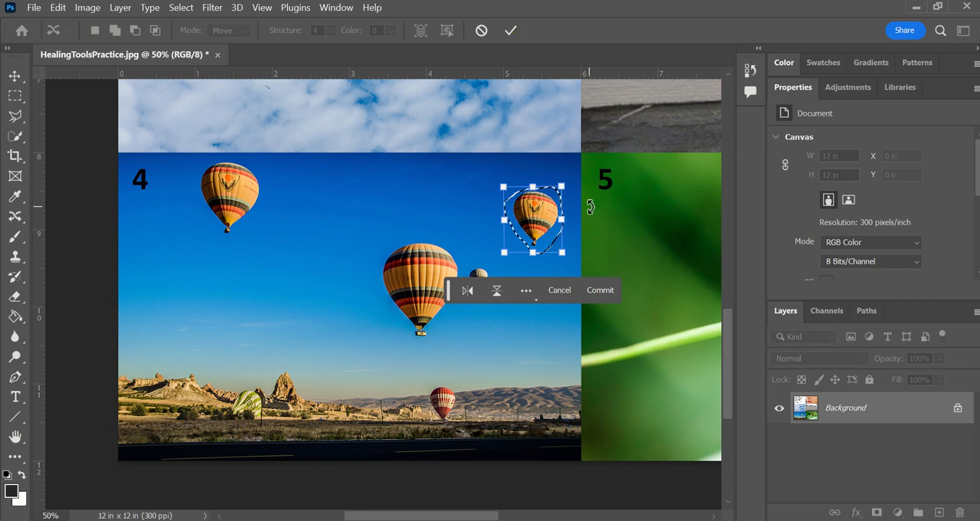
pyautogui.click(598, 294)
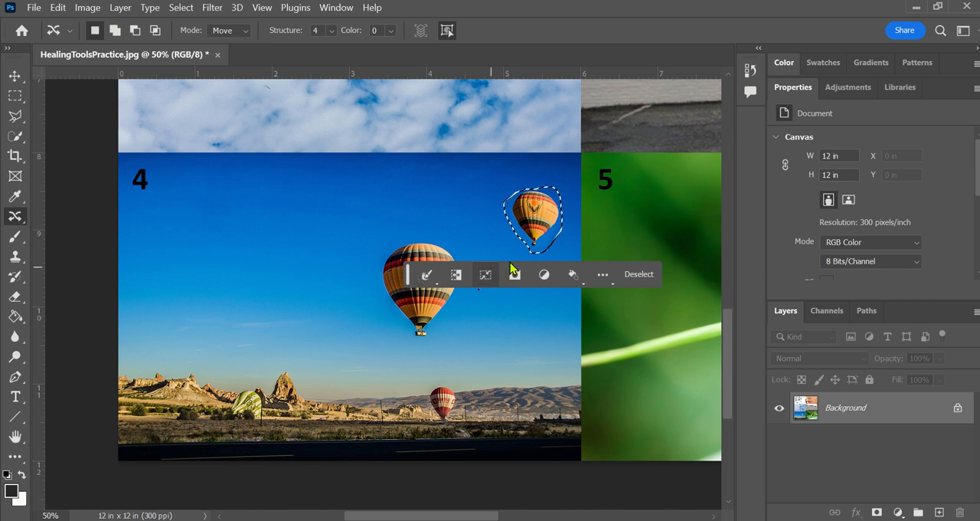
pyautogui.click(634, 275)
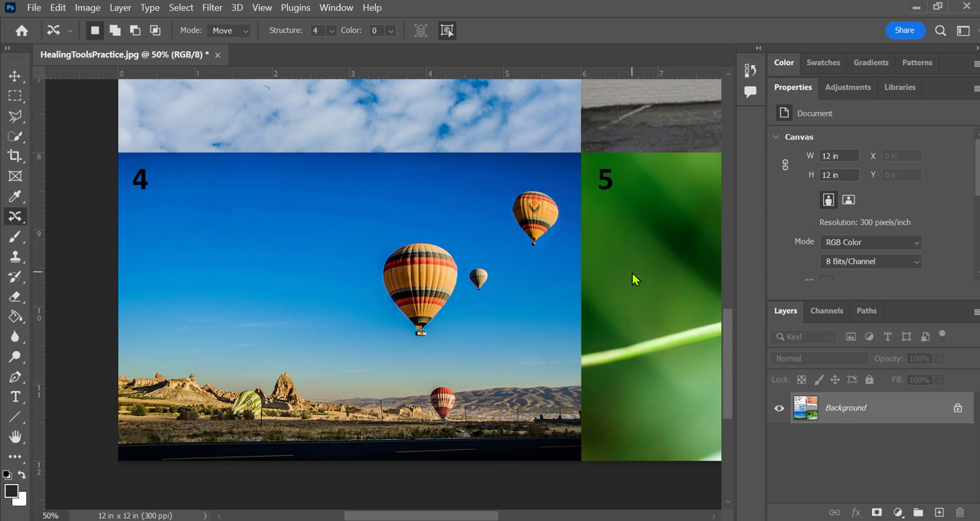
# Step: Switch to the Clone Stamp tool for retouching the ladybug photo in image 5
pyautogui.hscroll(-1, 634, 274)
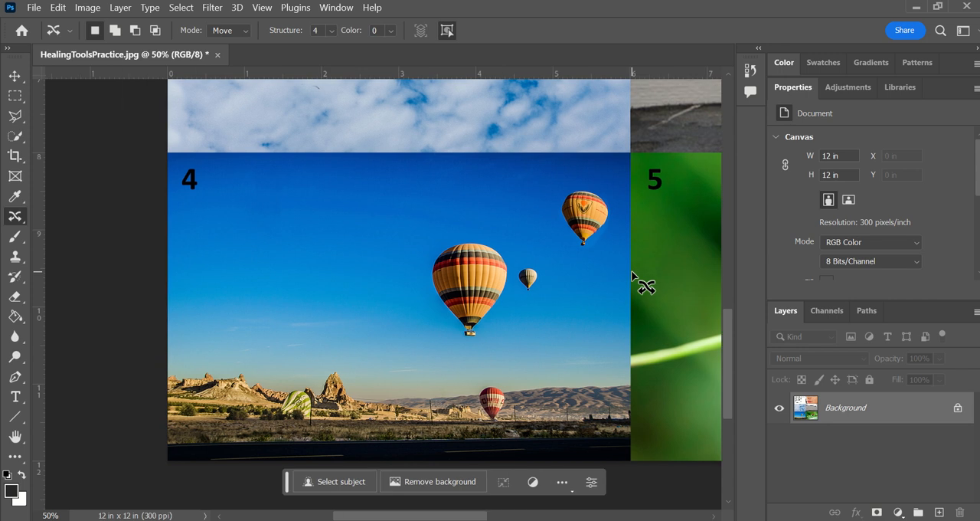
pyautogui.hscroll(5, 633, 275)
pyautogui.hscroll(4, 634, 275)
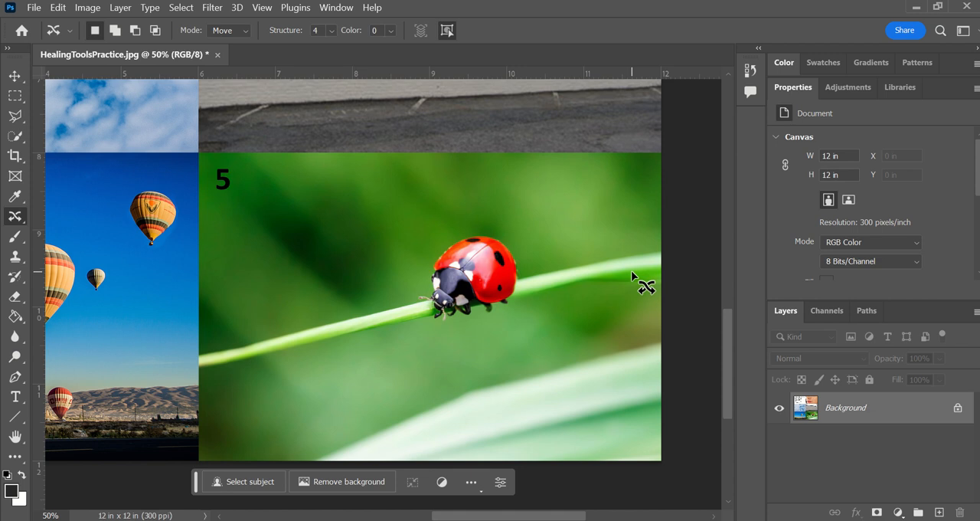
pyautogui.click(16, 257)
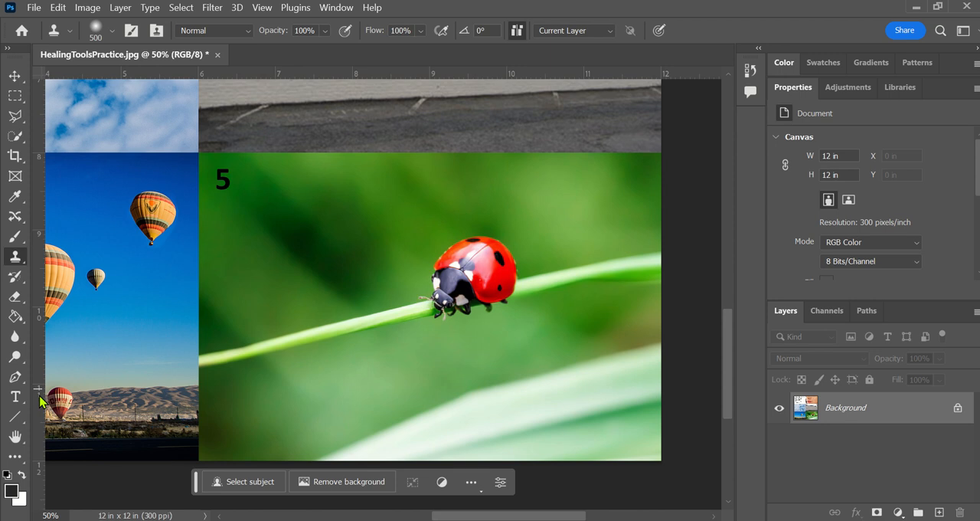
pyautogui.click(113, 31)
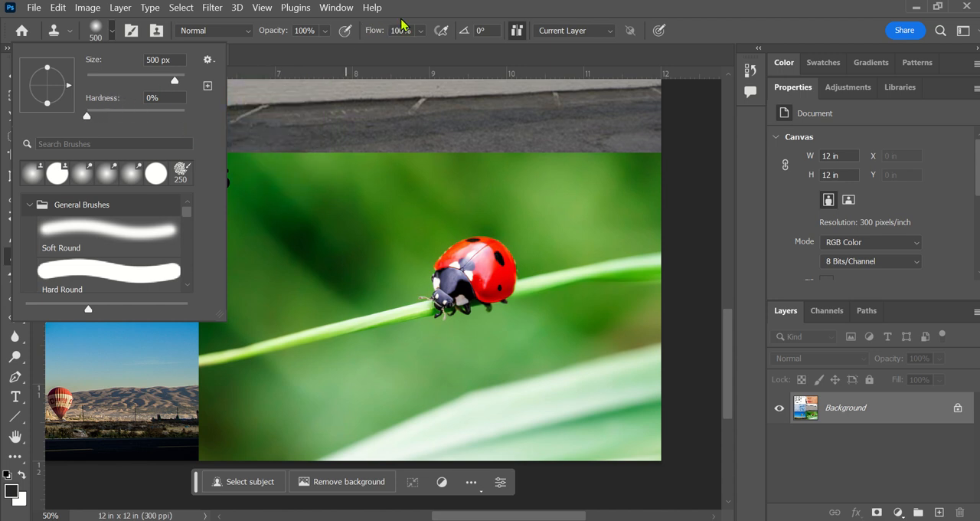
pyautogui.moveTo(426, 280); pyautogui.dragTo(444, 301)
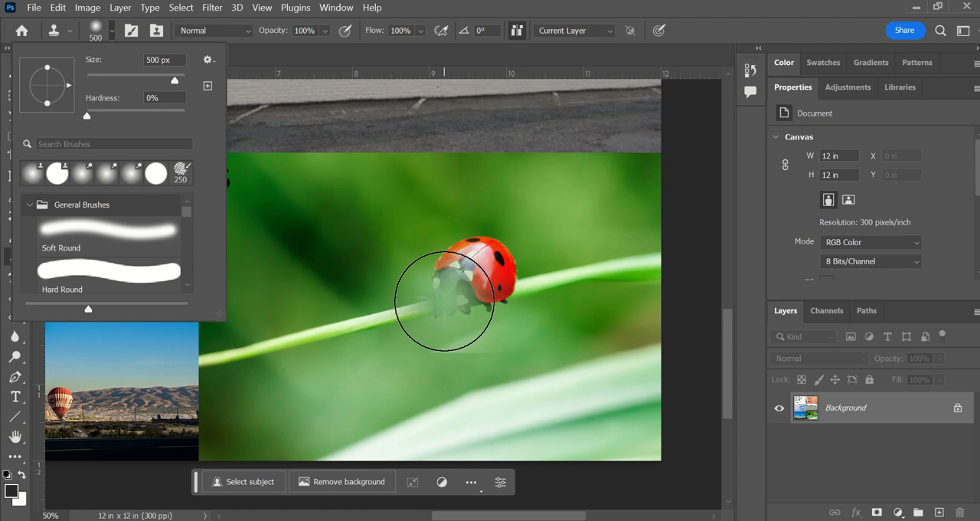
pyautogui.hotkey('ctrl', 'z')
pyautogui.click(524, 8)
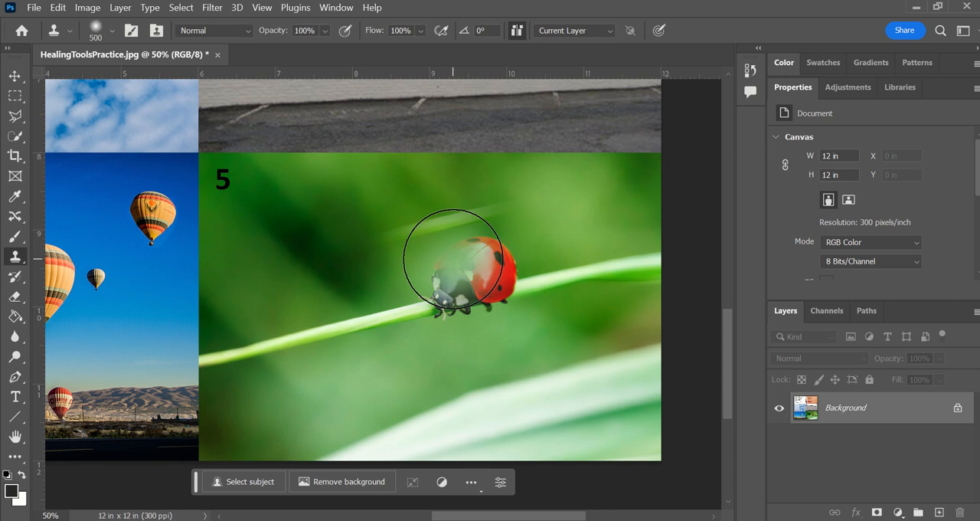
# Step: Clone the green stem and background over the ladybug in image 5 with a 600 px brush, sampling the stem left of it
pyautogui.press(']')
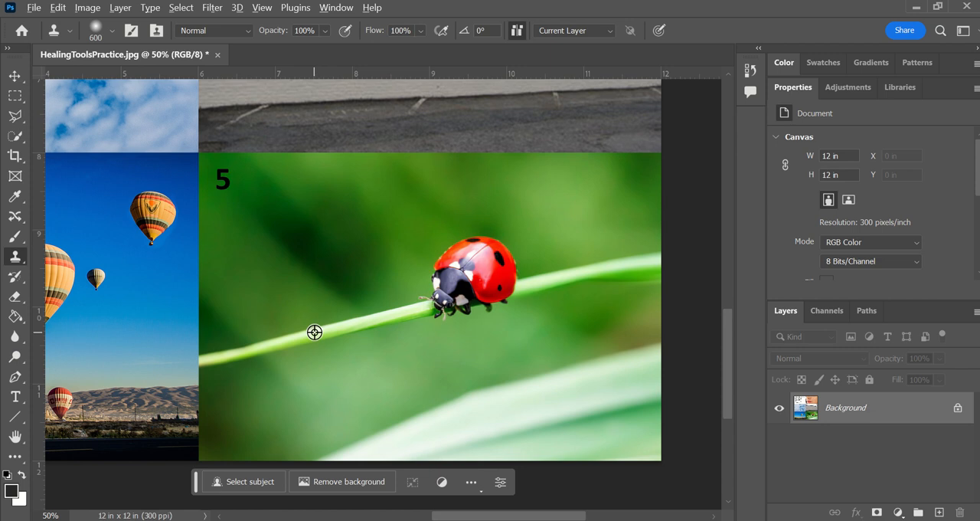
pyautogui.keyDown('alt'); pyautogui.click(314, 332); pyautogui.keyUp('alt')
pyautogui.moveTo(314, 332)
pyautogui.mouseDown()
pyautogui.moveTo(371, 247)
pyautogui.moveTo(405, 214)
pyautogui.moveTo(428, 215)
pyautogui.moveTo(394, 244)
pyautogui.moveTo(324, 251)
pyautogui.moveTo(327, 282)
pyautogui.moveTo(373, 281)
pyautogui.moveTo(363, 257)
pyautogui.moveTo(422, 267)
pyautogui.mouseUp()
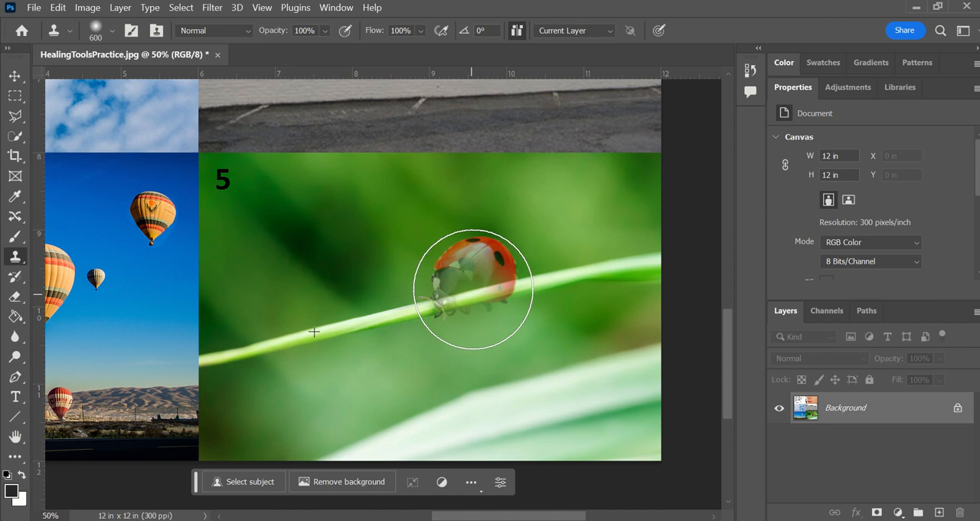
pyautogui.moveTo(463, 279)
pyautogui.mouseDown()
pyautogui.moveTo(474, 296)
pyautogui.moveTo(466, 289)
pyautogui.moveTo(475, 280)
pyautogui.moveTo(462, 294)
pyautogui.moveTo(472, 268)
pyautogui.moveTo(505, 268)
pyautogui.moveTo(477, 269)
pyautogui.moveTo(485, 281)
pyautogui.mouseUp()
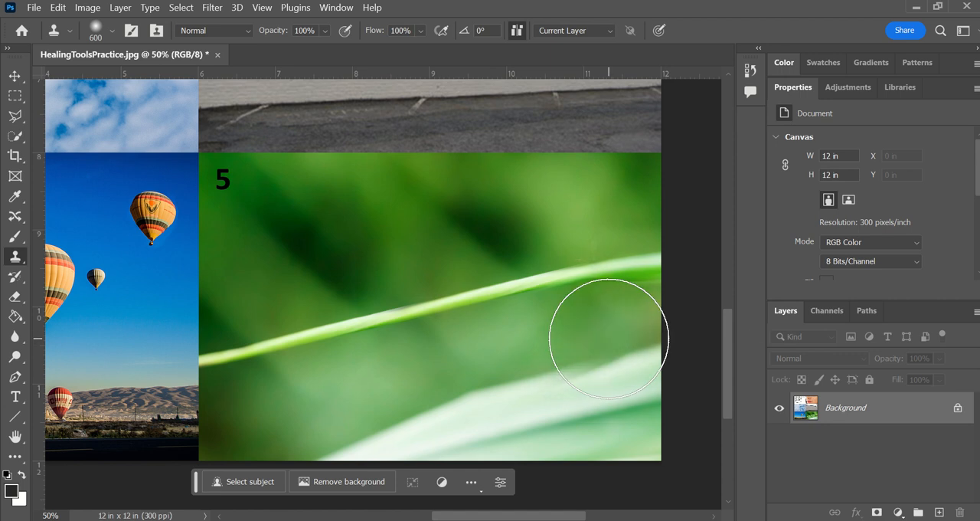
# Step: Start a quick export of the whole retouched practice sheet as JPG
pyautogui.hotkey('ctrl', '-')
pyautogui.hotkey('ctrl', '-')
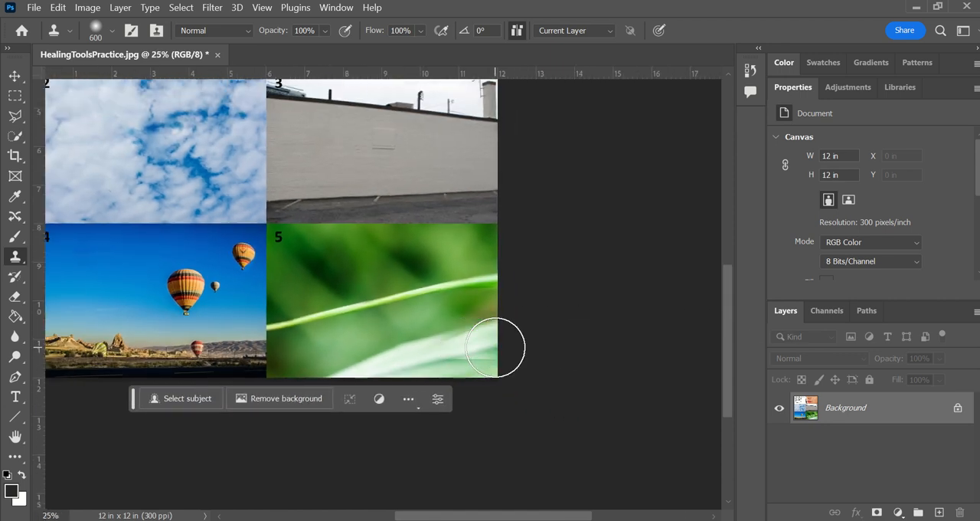
pyautogui.hscroll(-4, 495, 346)
pyautogui.scroll(2, 495, 345)
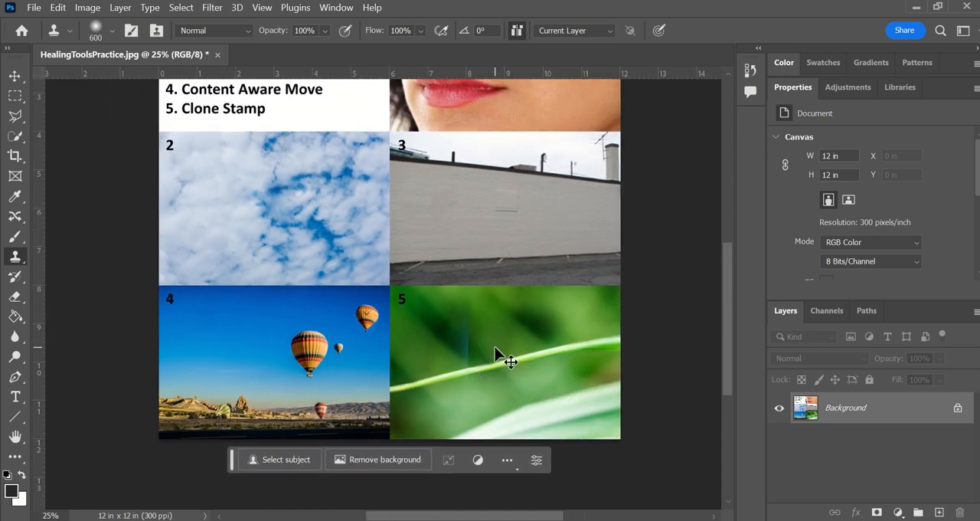
pyautogui.hotkey('ctrl', '-')
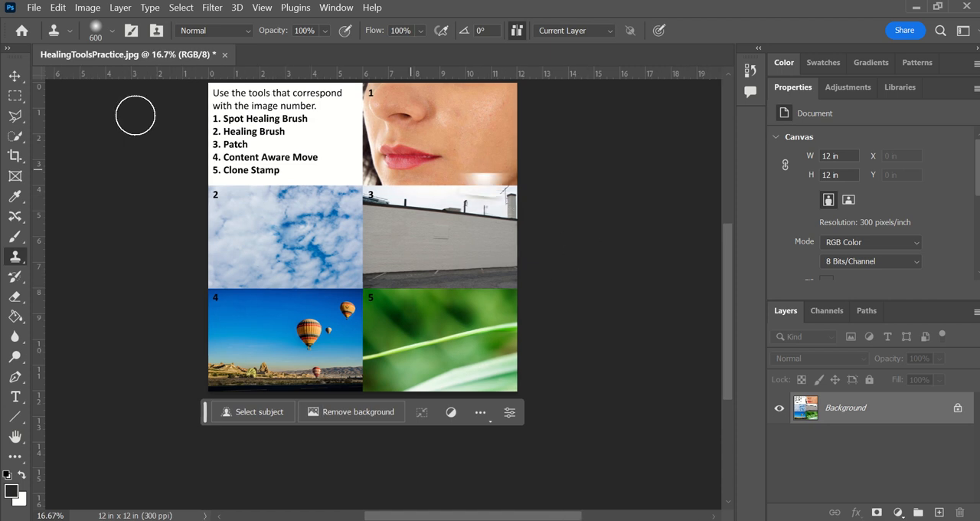
pyautogui.click(33, 9)
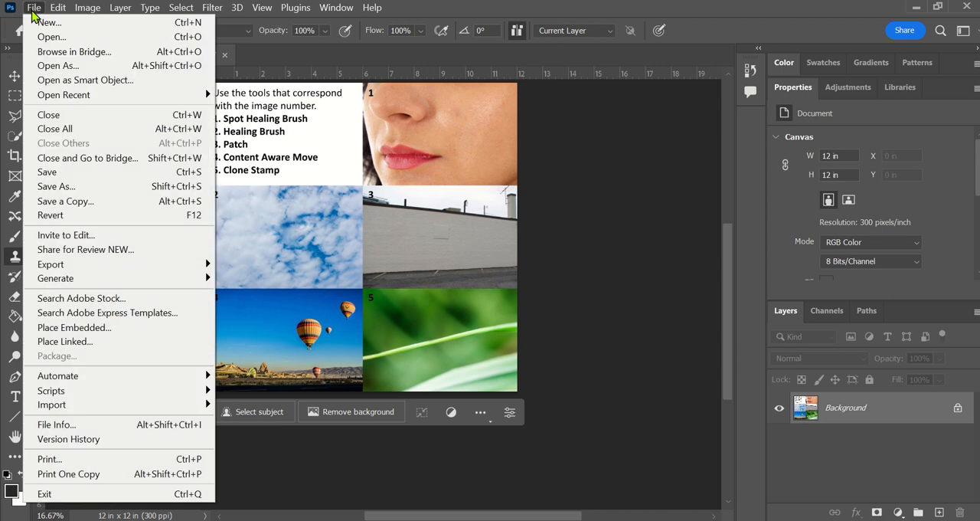
pyautogui.moveTo(63, 265)
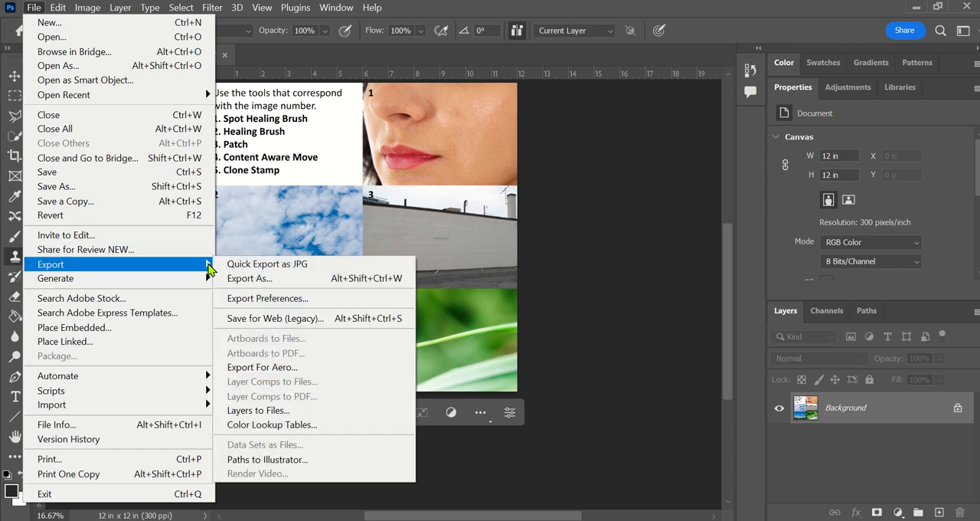
pyautogui.click(240, 263)
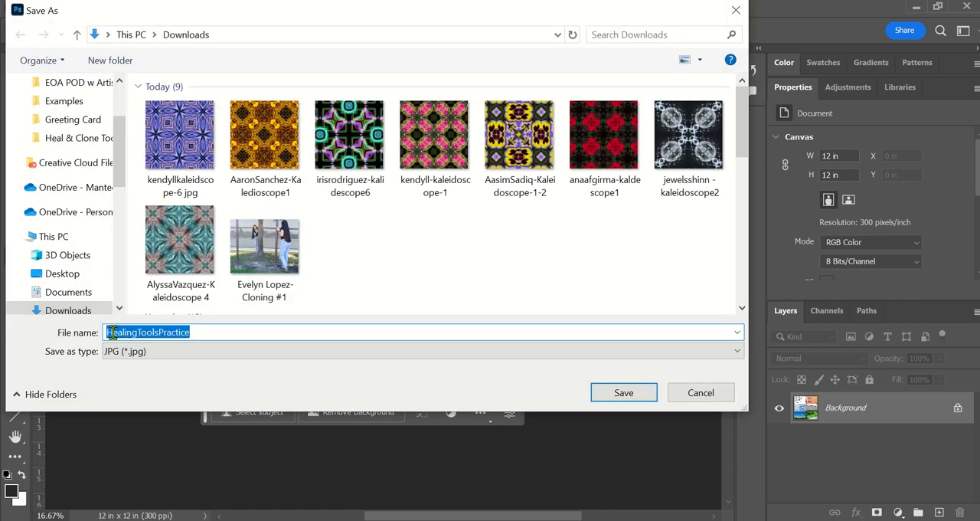
# Step: Prefix the export name HealingToolsPractice with the student's full name and a hyphen, and browse to the Manteca Unified School District OneDrive
pyautogui.click(111, 333)
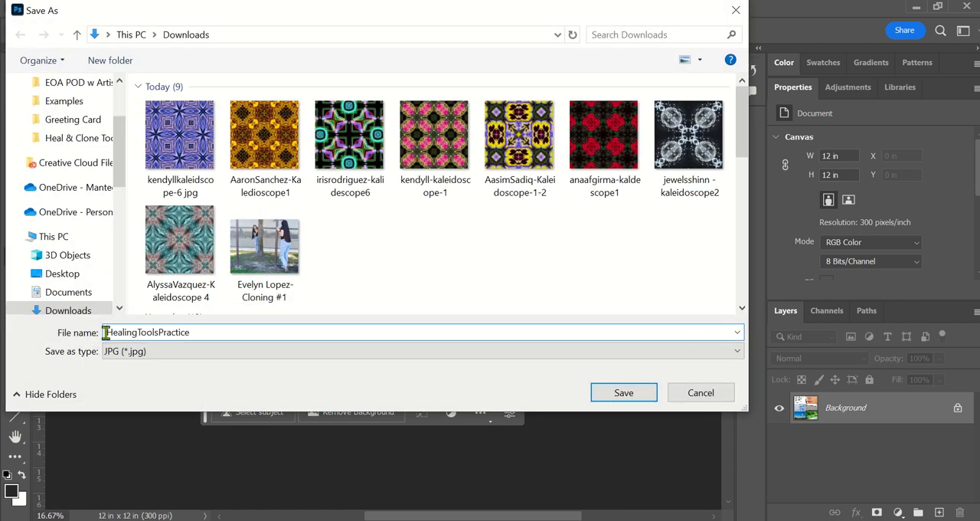
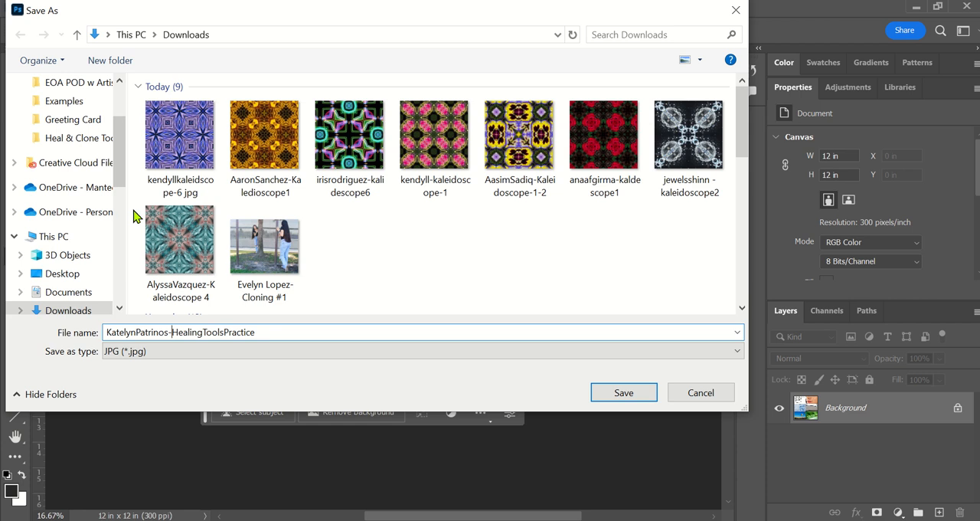
pyautogui.click(71, 214)
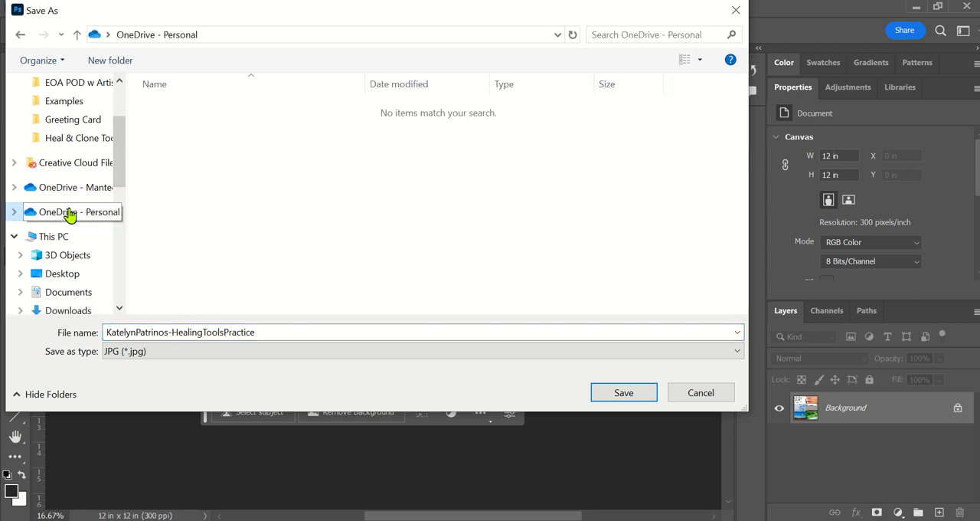
pyautogui.click(76, 192)
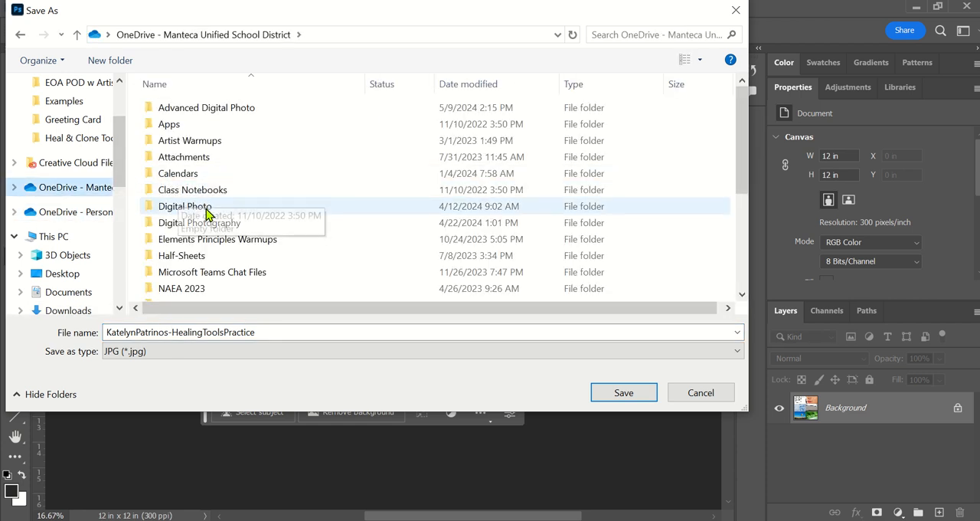